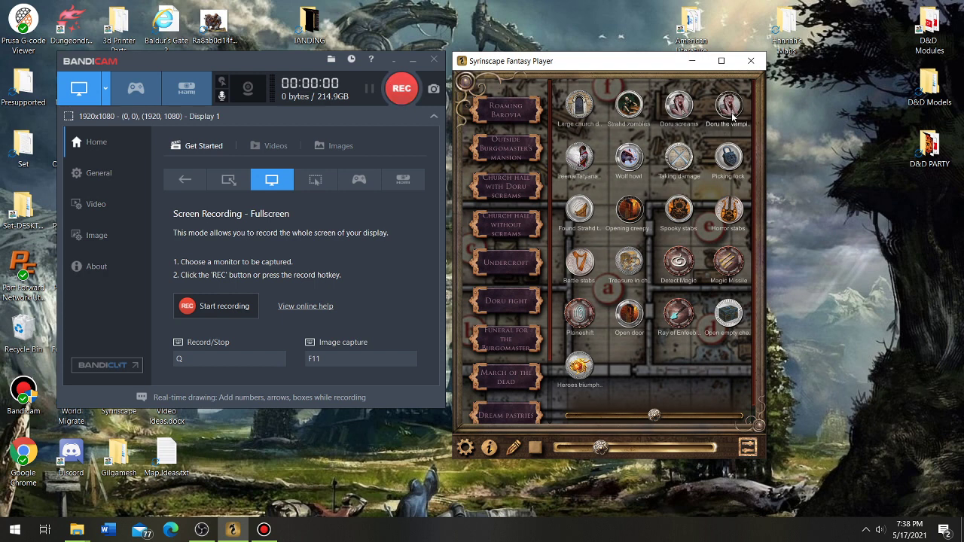
Record two short full-screen clips, the second capturing the Church Hall with Doru Screams mood, and stop the mood's playback
{"action": "left_click", "coordinate": [400, 95]}
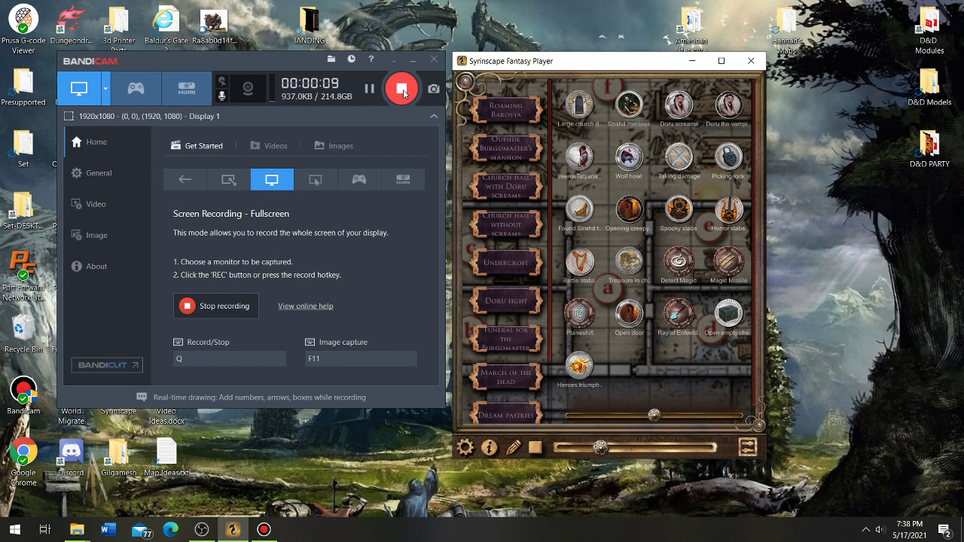
{"action": "left_click", "coordinate": [404, 90]}
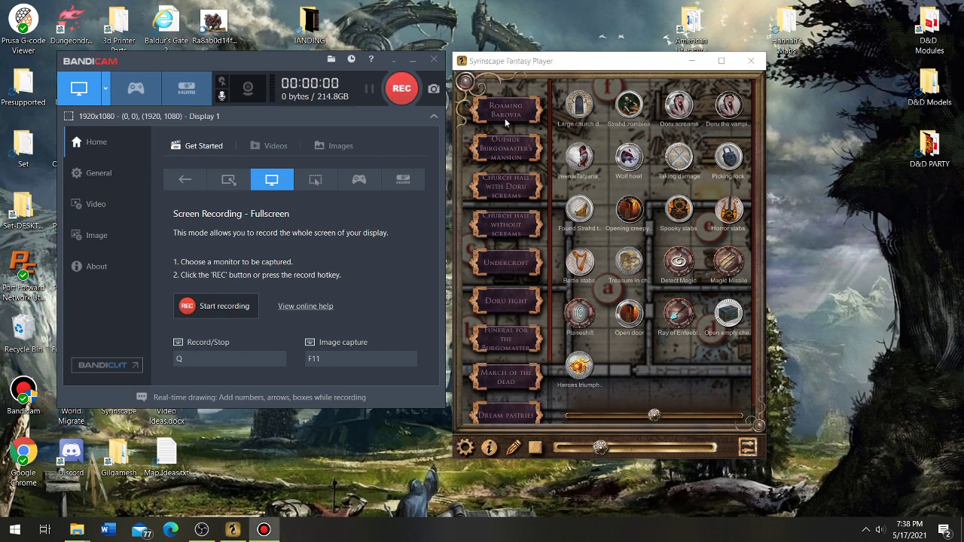
{"action": "left_click", "coordinate": [511, 193]}
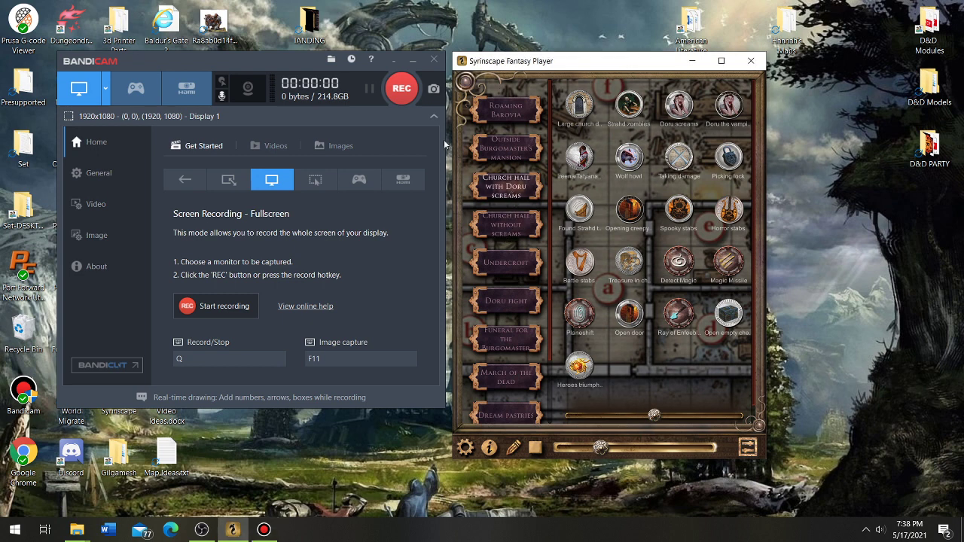
{"action": "left_click", "coordinate": [399, 96]}
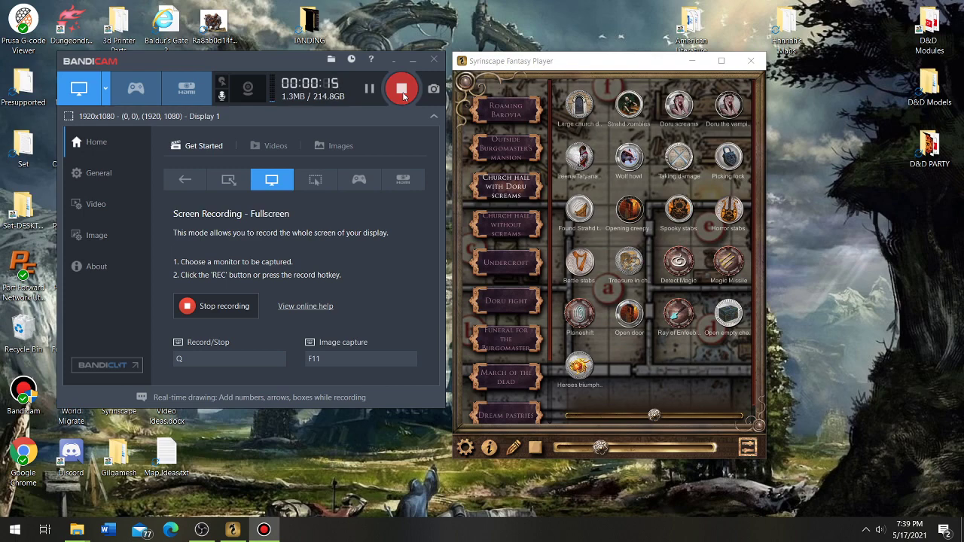
{"action": "left_click", "coordinate": [403, 90]}
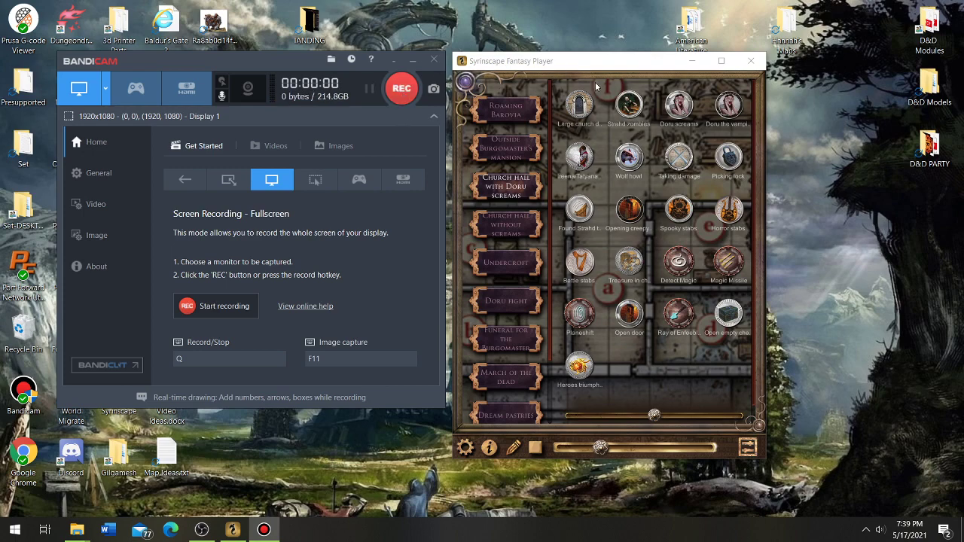
{"action": "left_click", "coordinate": [534, 448]}
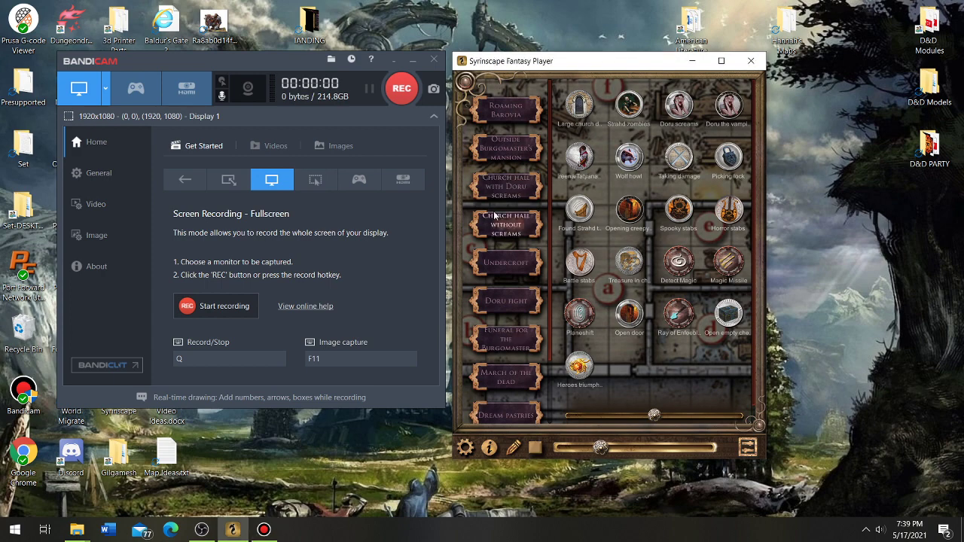
Close Bandicam and Syrinscape Fantasy Player, and bring up the Bandicam recordings folder in File Explorer
{"action": "left_click", "coordinate": [434, 61]}
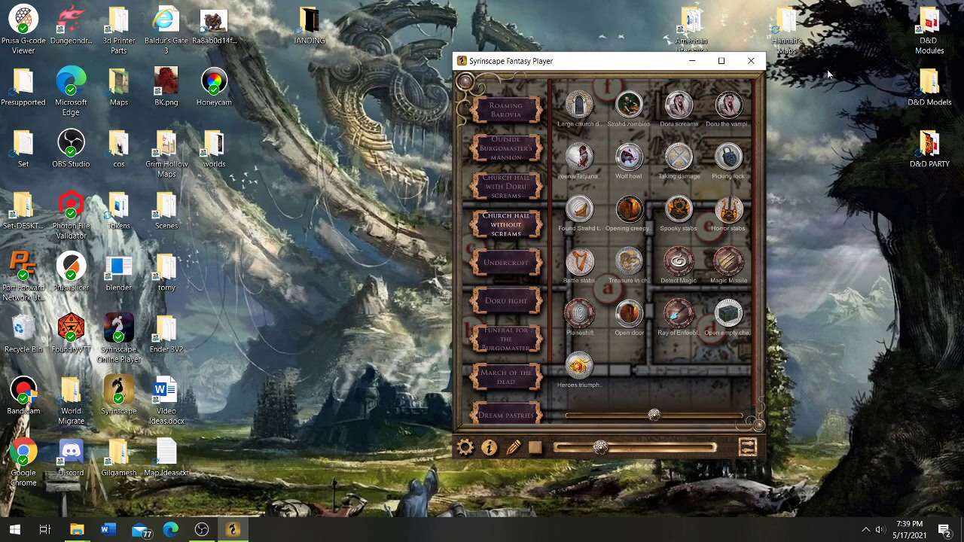
{"action": "left_click", "coordinate": [752, 61]}
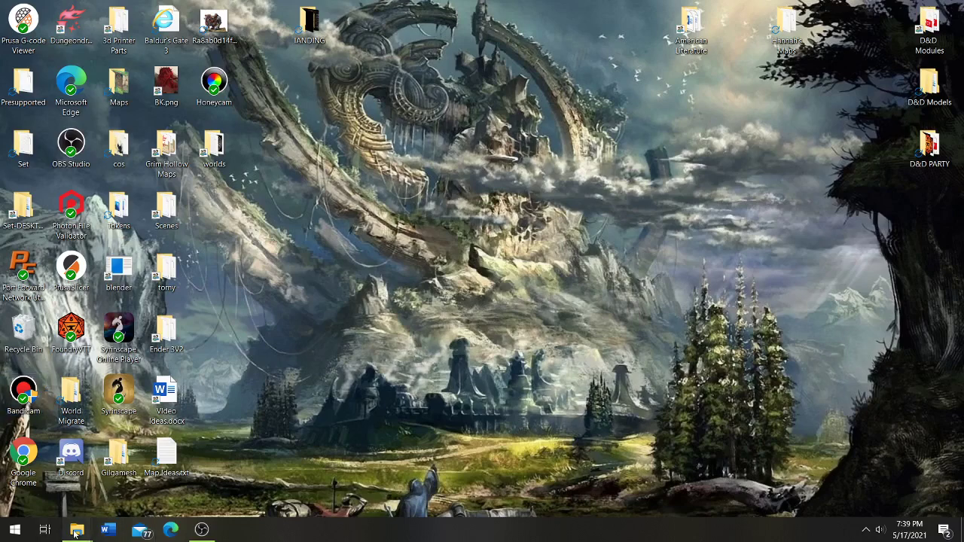
{"action": "mouse_move", "coordinate": [77, 529]}
{"action": "left_click", "coordinate": [51, 474]}
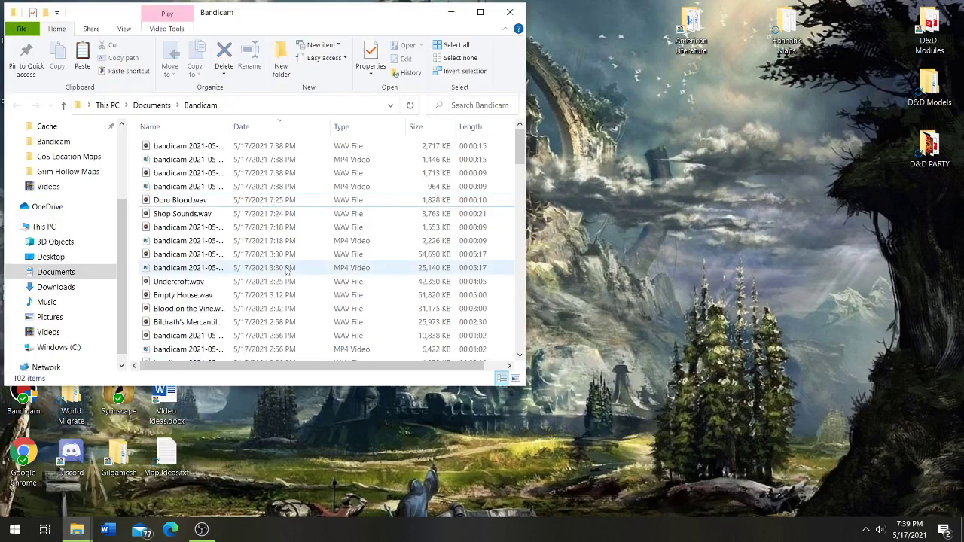
Rename the new 9-second WAV recording to "Doru Hungry.wav"
{"action": "right_click", "coordinate": [184, 175]}
{"action": "left_click", "coordinate": [246, 443]}
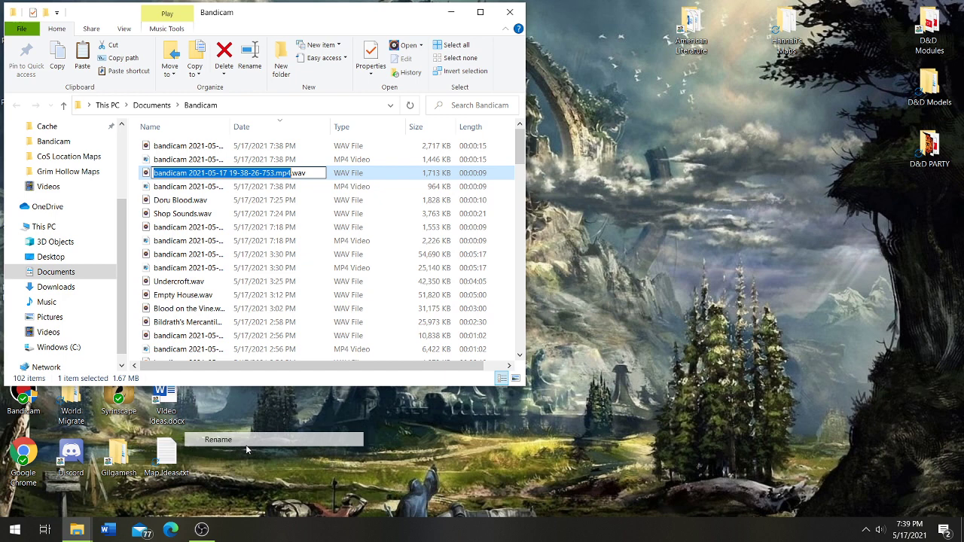
{"action": "type", "text": "Doru H"}
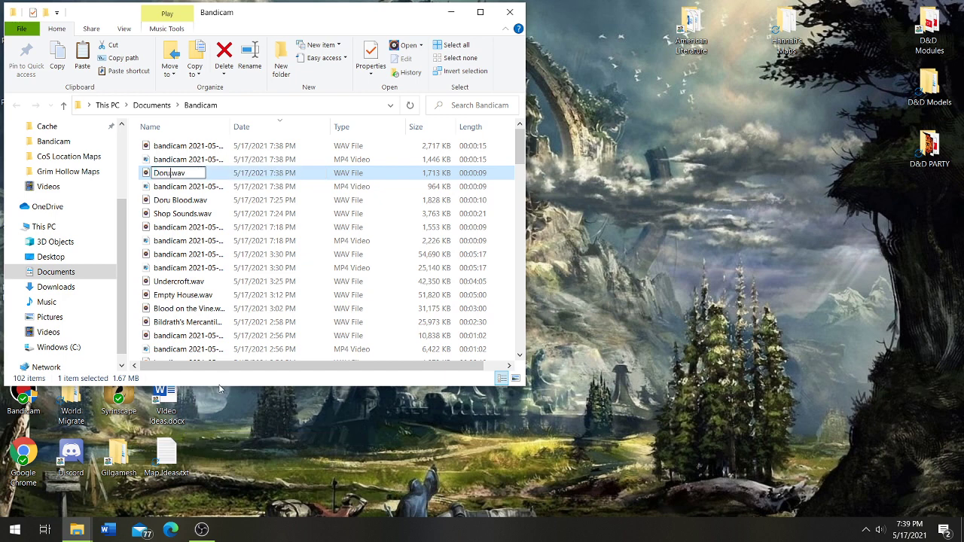
{"action": "type", "text": "ungry"}
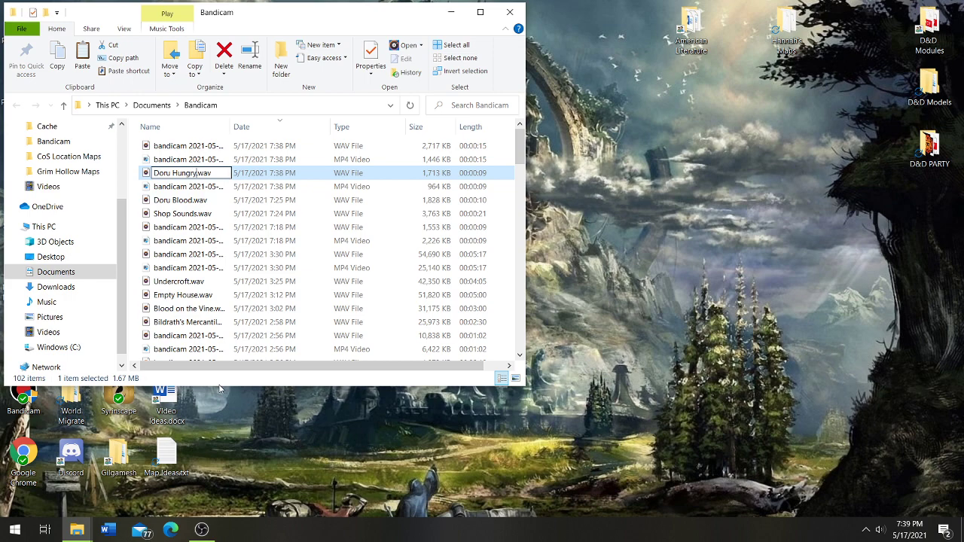
{"action": "key", "text": "Return"}
{"action": "left_click", "coordinate": [262, 186]}
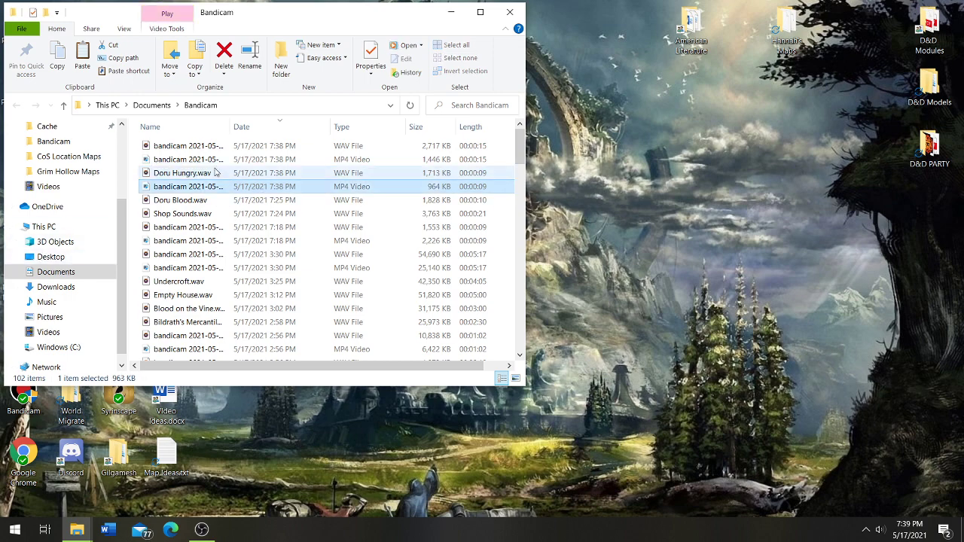
Rename the new 15-second WAV recording to "Church Sounds.wav"
{"action": "right_click", "coordinate": [204, 149]}
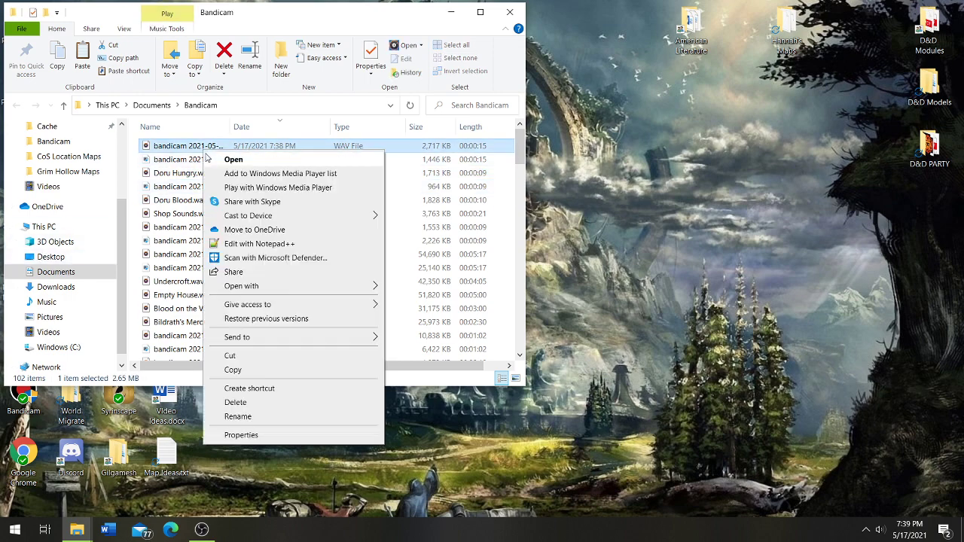
{"action": "left_click", "coordinate": [249, 417]}
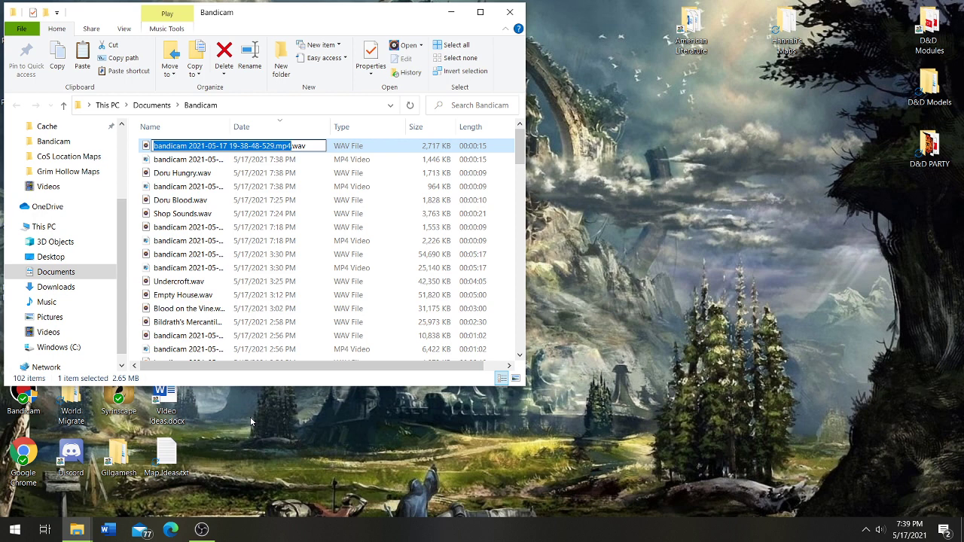
{"action": "type", "text": "Church Sou"}
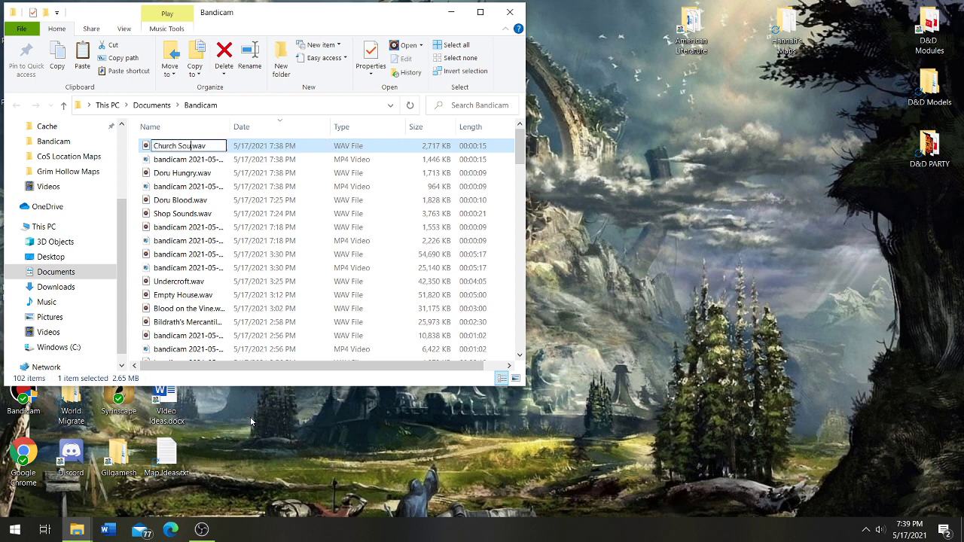
{"action": "type", "text": "nds"}
{"action": "key", "text": "Return"}
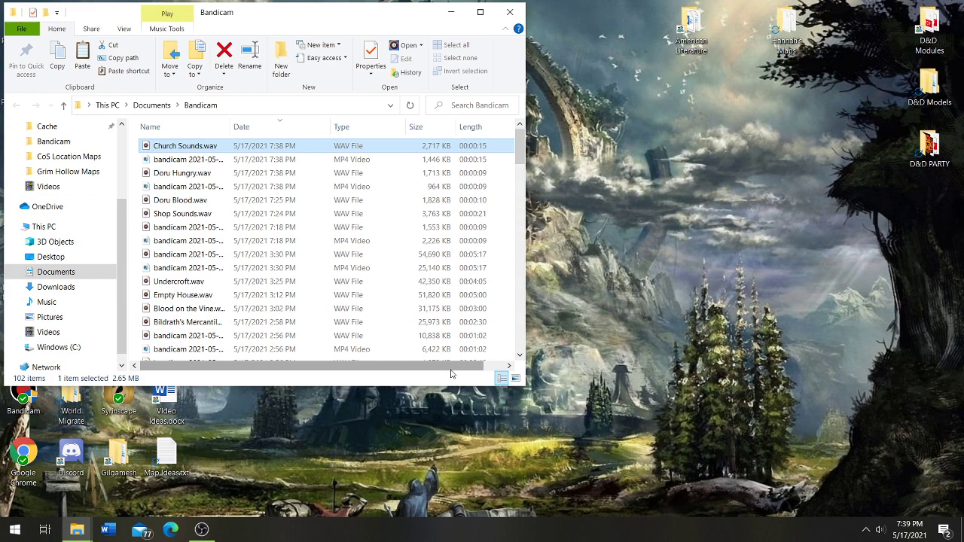
Delete the two MP4 videos that belong to the Church Sounds and Doru Hungry recordings
{"action": "left_click", "coordinate": [171, 165]}
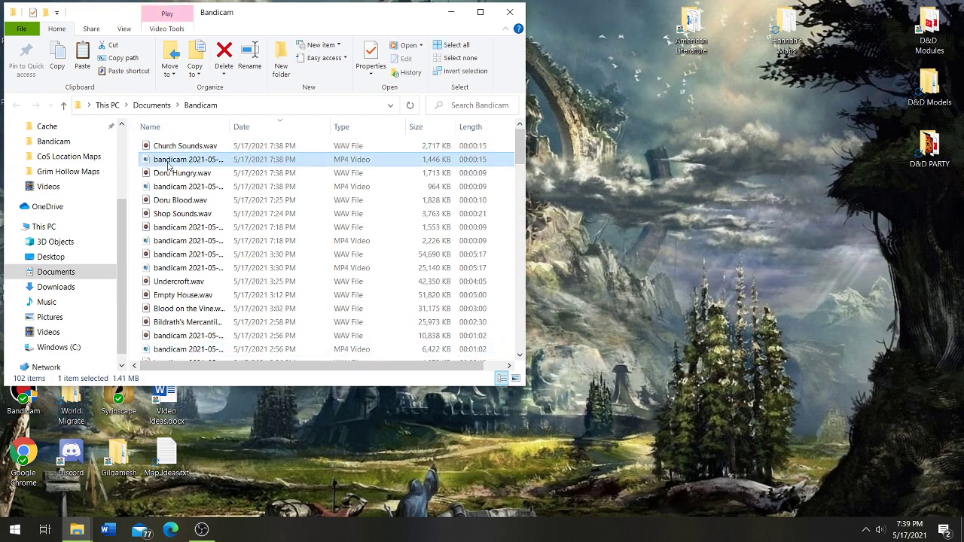
{"action": "key", "text": "Delete"}
{"action": "left_click", "coordinate": [185, 173]}
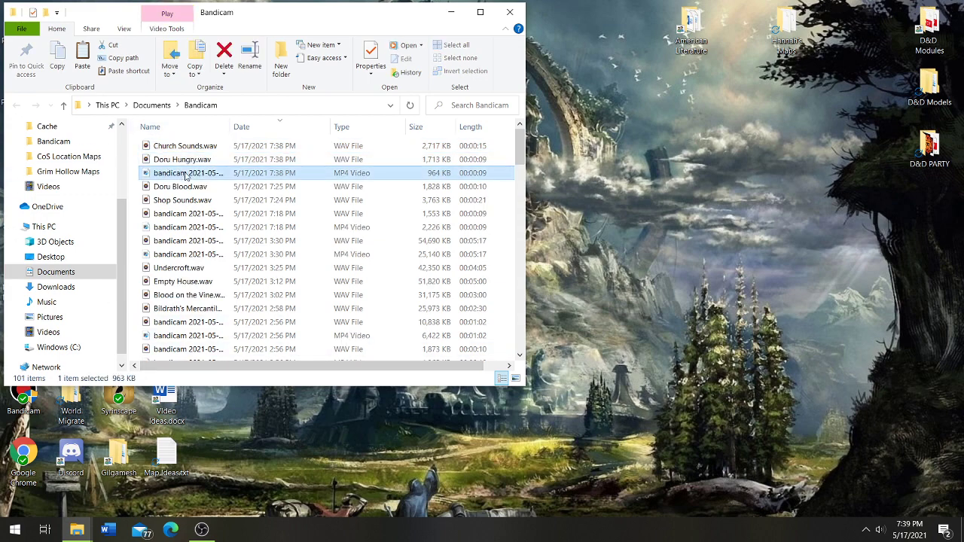
{"action": "key", "text": "Delete"}
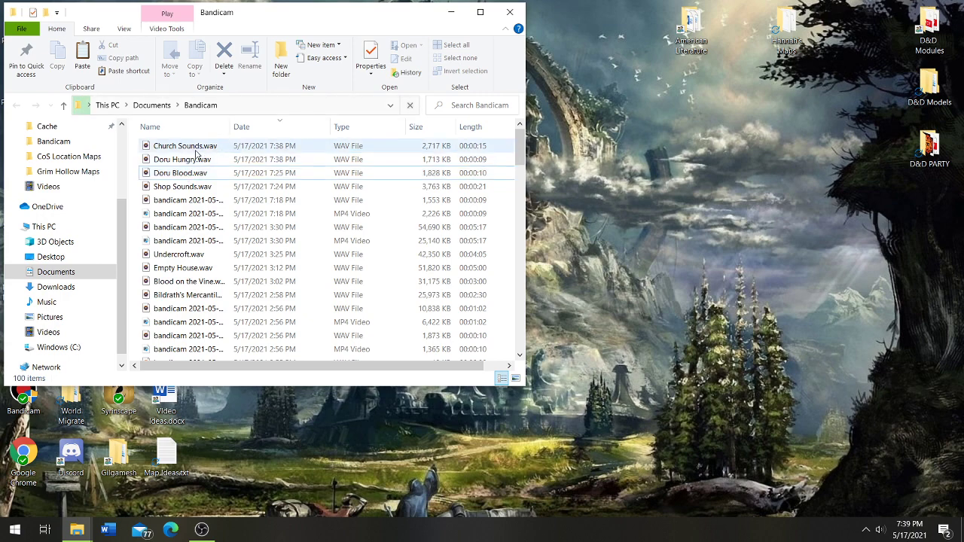
Copy Church Sounds.wav and Doru Hungry.wav together from the Bandicam folder
{"action": "left_click", "coordinate": [195, 150]}
{"action": "key", "text": "shift+Down"}
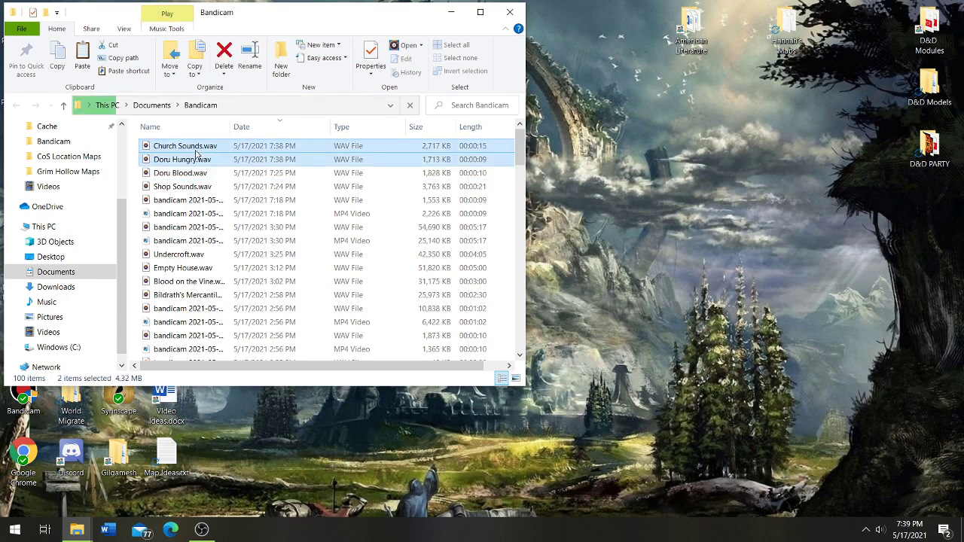
{"action": "right_click", "coordinate": [196, 153]}
{"action": "left_click", "coordinate": [241, 327]}
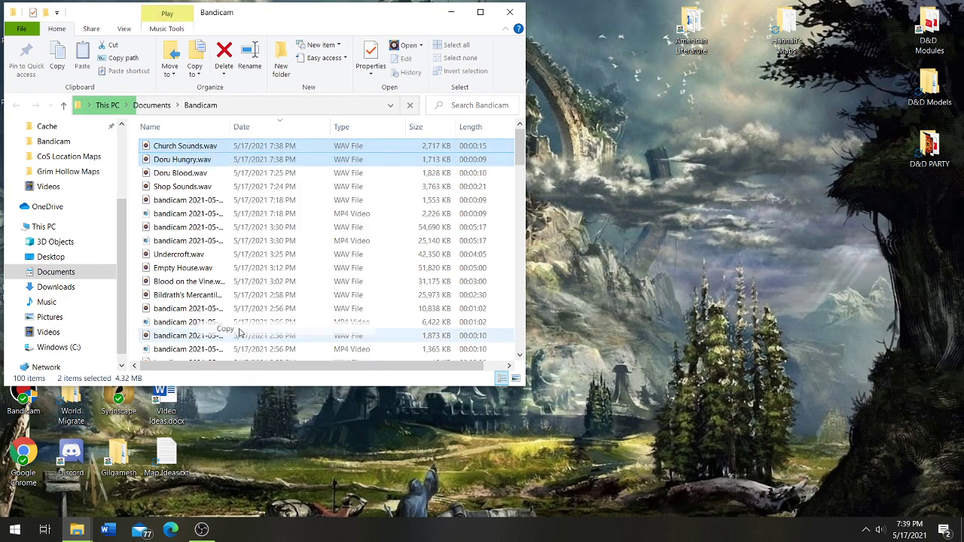
Switch to the testtt world folder window and open its audio folder
{"action": "mouse_move", "coordinate": [77, 530]}
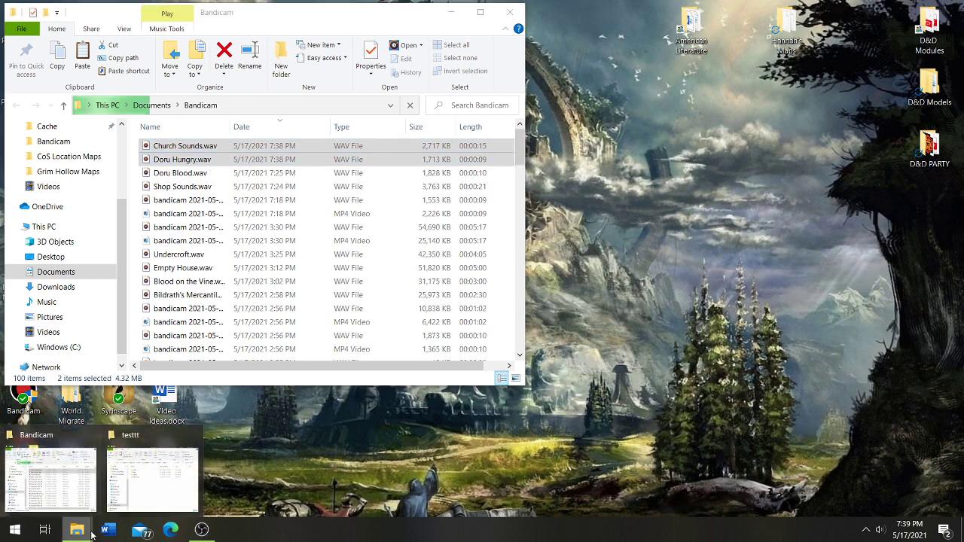
{"action": "left_click", "coordinate": [181, 484]}
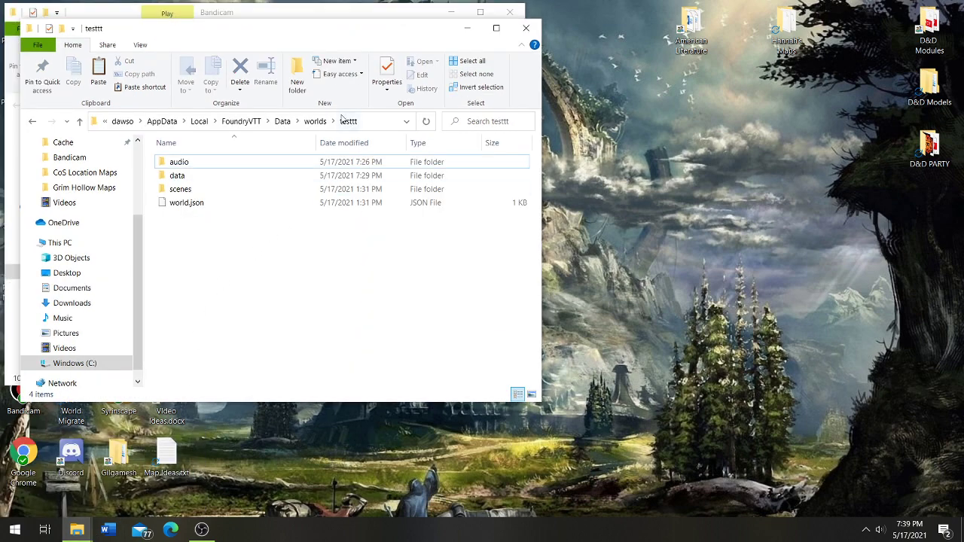
{"action": "left_click", "coordinate": [190, 162]}
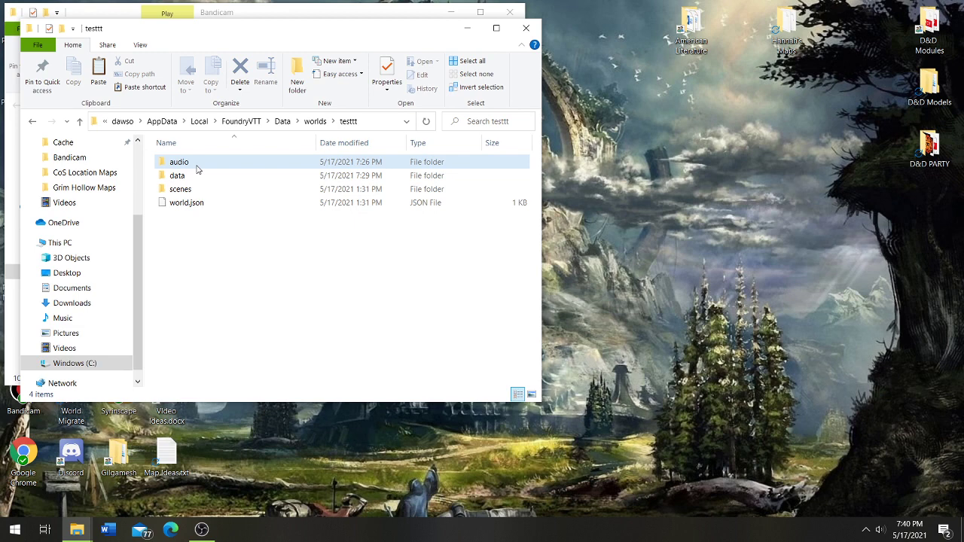
{"action": "double_click", "coordinate": [198, 167]}
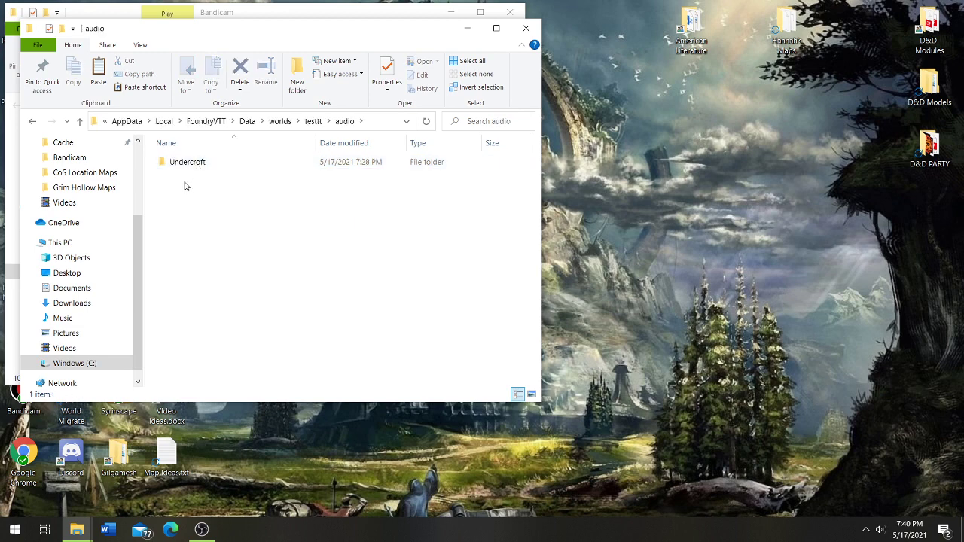
Create a new folder named "Church" inside the testtt world's audio folder
{"action": "right_click", "coordinate": [186, 185]}
{"action": "mouse_move", "coordinate": [235, 338]}
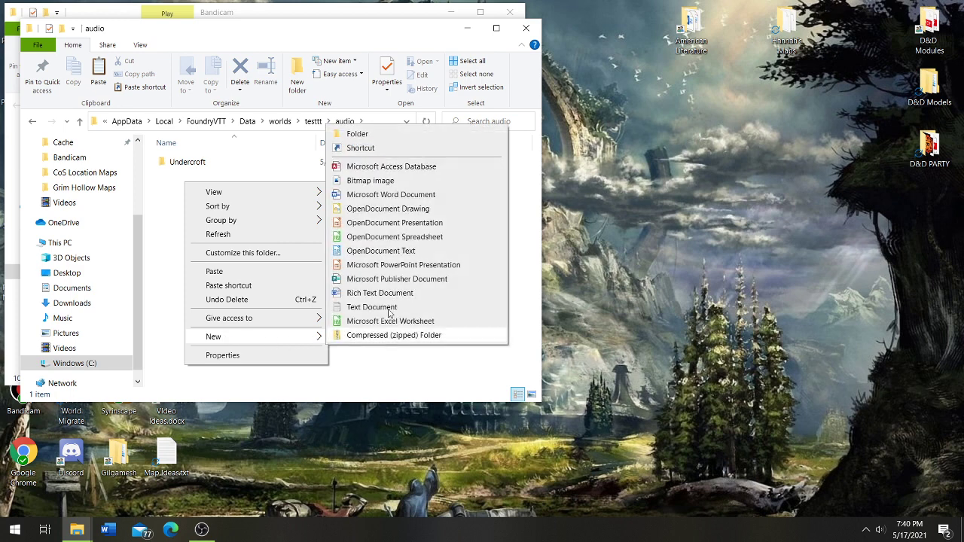
{"action": "left_click", "coordinate": [372, 134]}
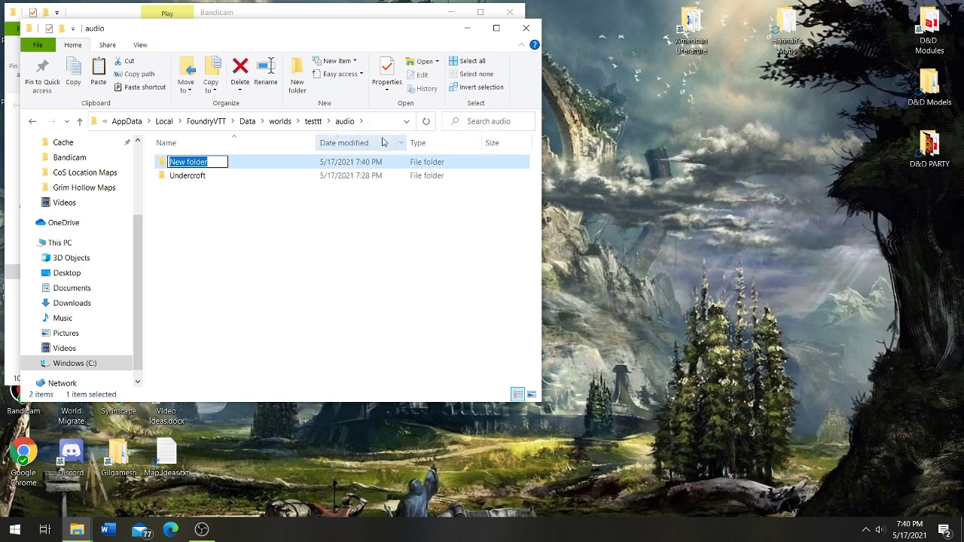
{"action": "type", "text": "Church"}
{"action": "key", "text": "Return"}
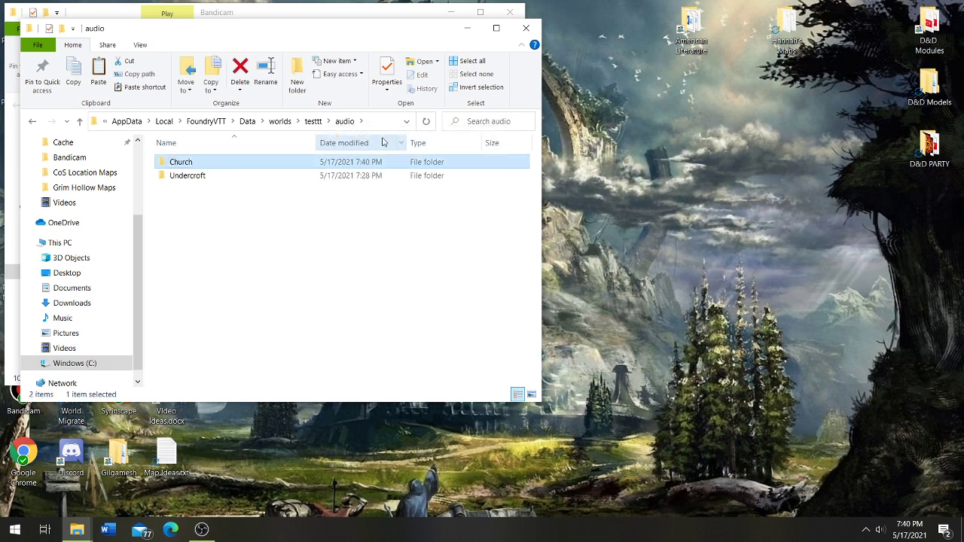
Paste the two copied WAV files into the Church folder and close both File Explorer windows
{"action": "double_click", "coordinate": [187, 164]}
{"action": "right_click", "coordinate": [222, 197]}
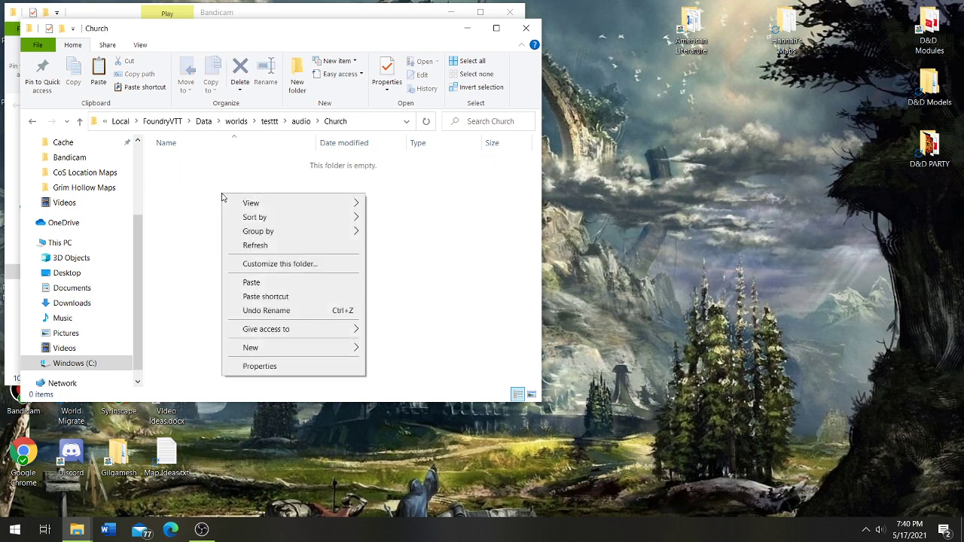
{"action": "left_click", "coordinate": [253, 282]}
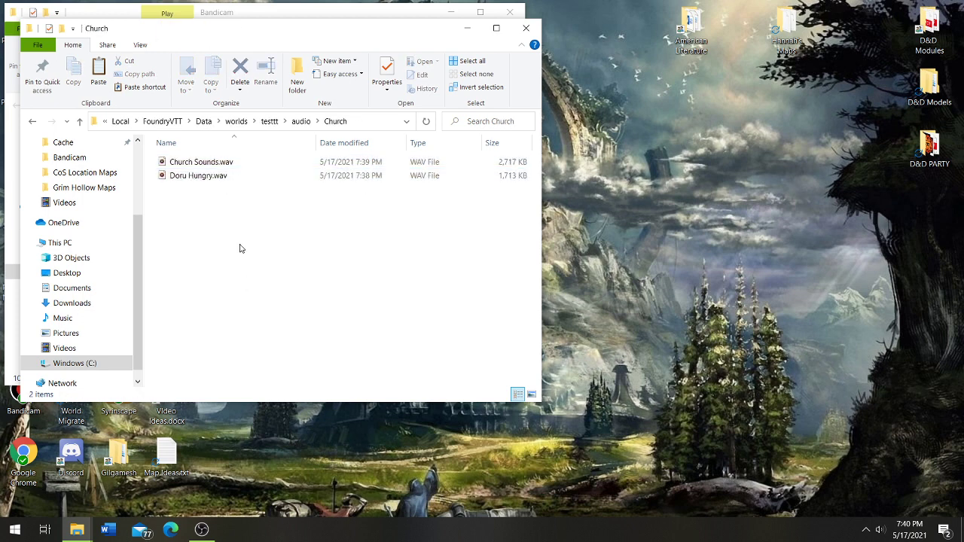
{"action": "left_click", "coordinate": [529, 31]}
{"action": "left_click", "coordinate": [510, 12]}
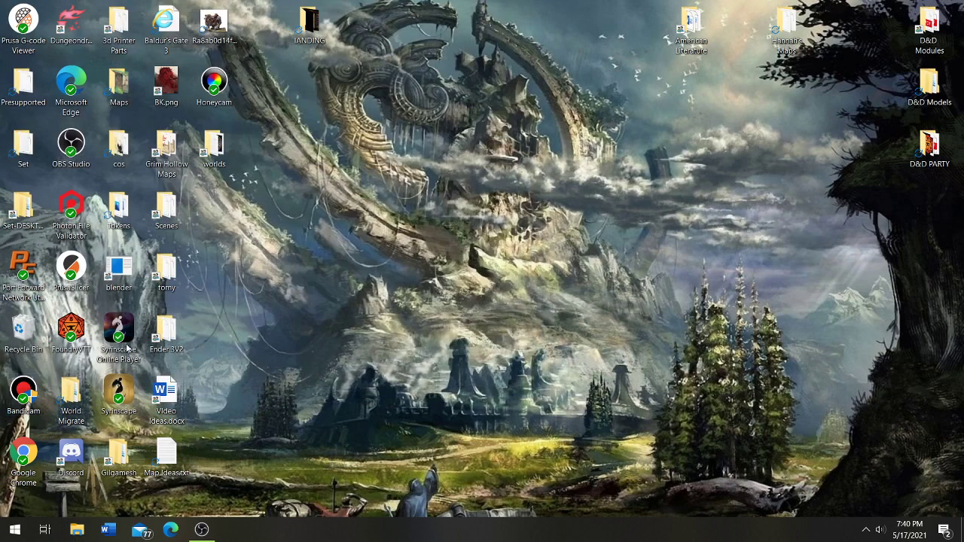
Open Foundry Virtual Tabletop and submit the administrator password to reach the application setup
{"action": "left_click", "coordinate": [71, 332]}
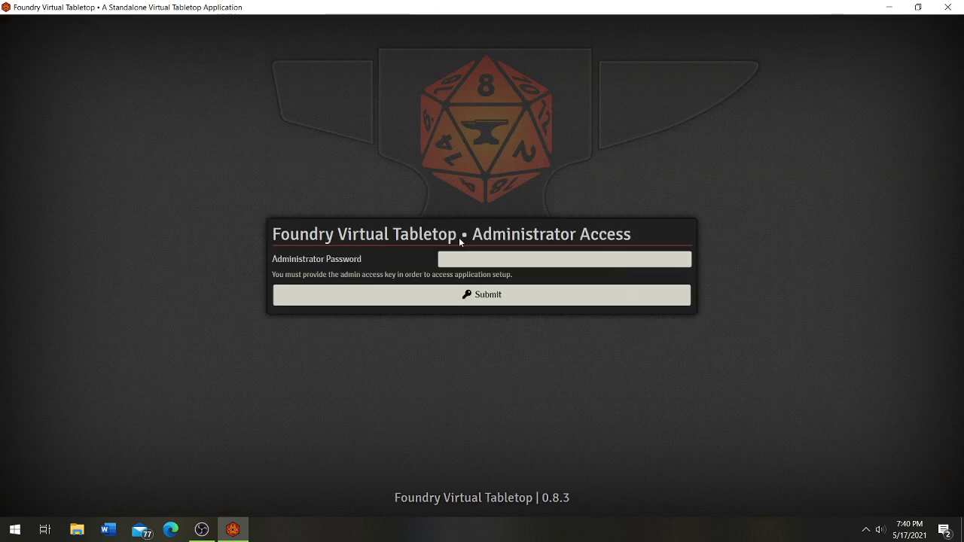
{"action": "left_click", "coordinate": [473, 258]}
{"action": "type", "text": "••"}
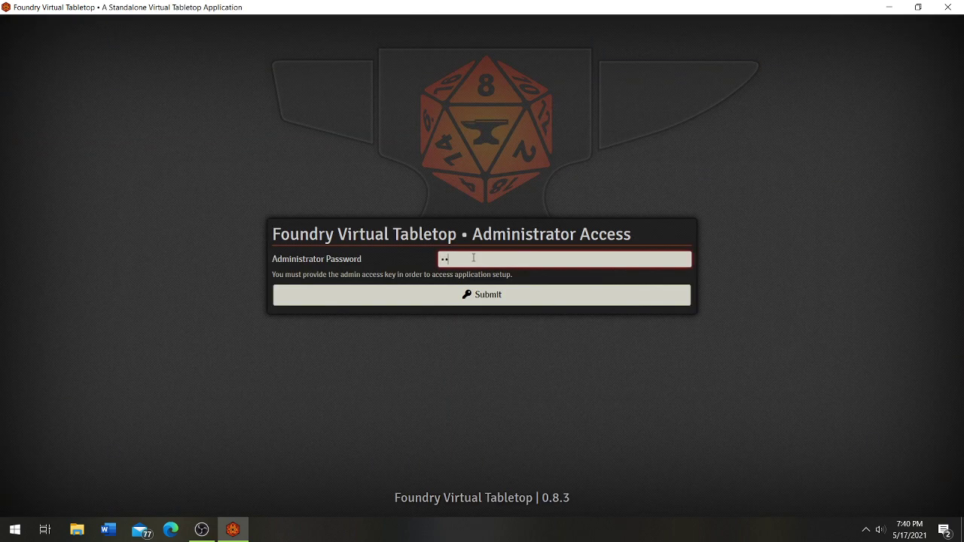
{"action": "type", "text": "•••••••"}
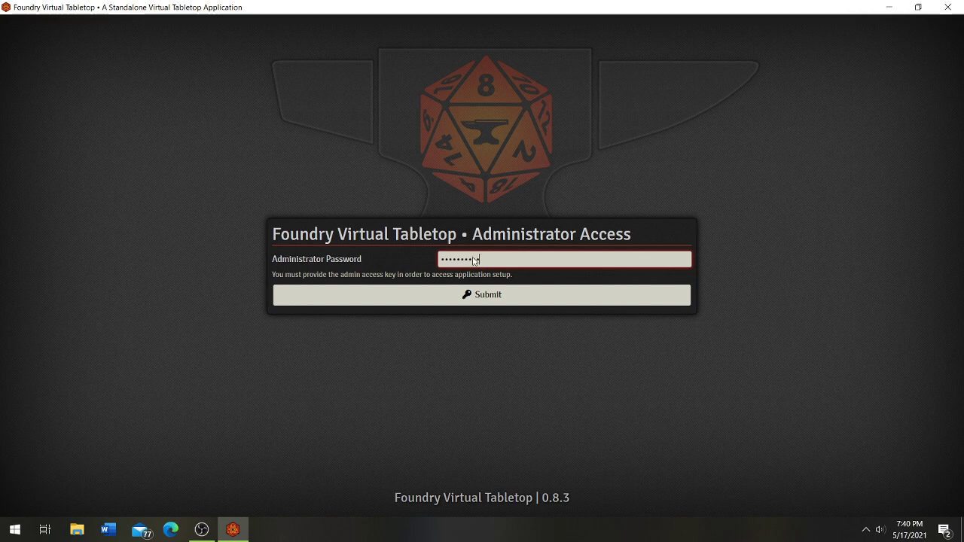
{"action": "key", "text": "Return"}
Launch the Test world and join its game session as the Gamemaster
{"action": "scroll", "coordinate": [473, 269], "scroll_direction": "down", "scroll_amount": 5}
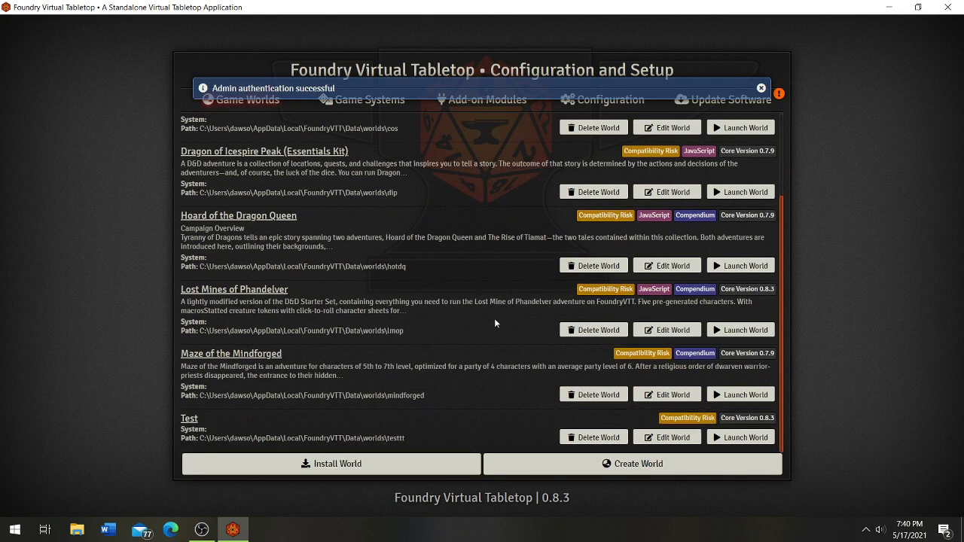
{"action": "left_click", "coordinate": [741, 438]}
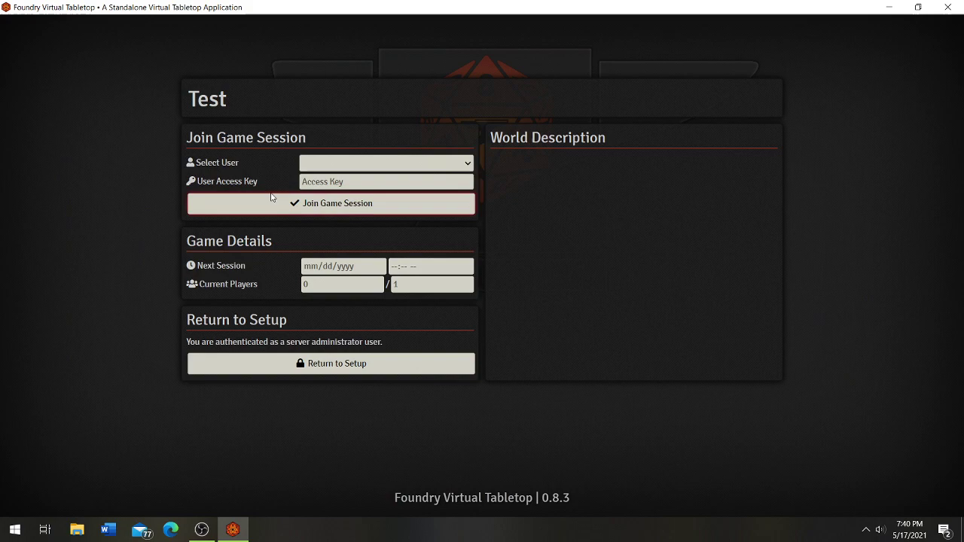
{"action": "left_click", "coordinate": [364, 163]}
{"action": "left_click", "coordinate": [340, 188]}
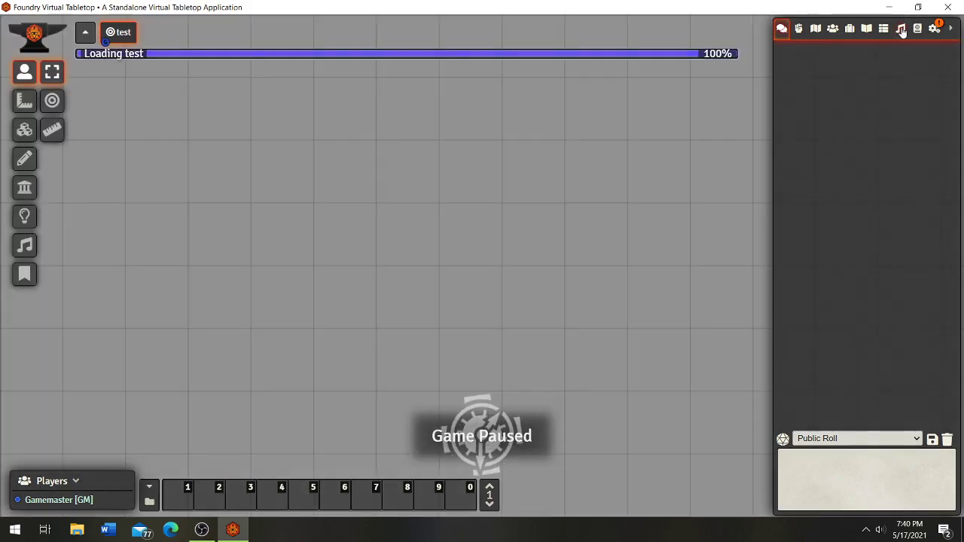
Create a new playlist named "Church" in the world's audio playlists
{"action": "left_click", "coordinate": [901, 30]}
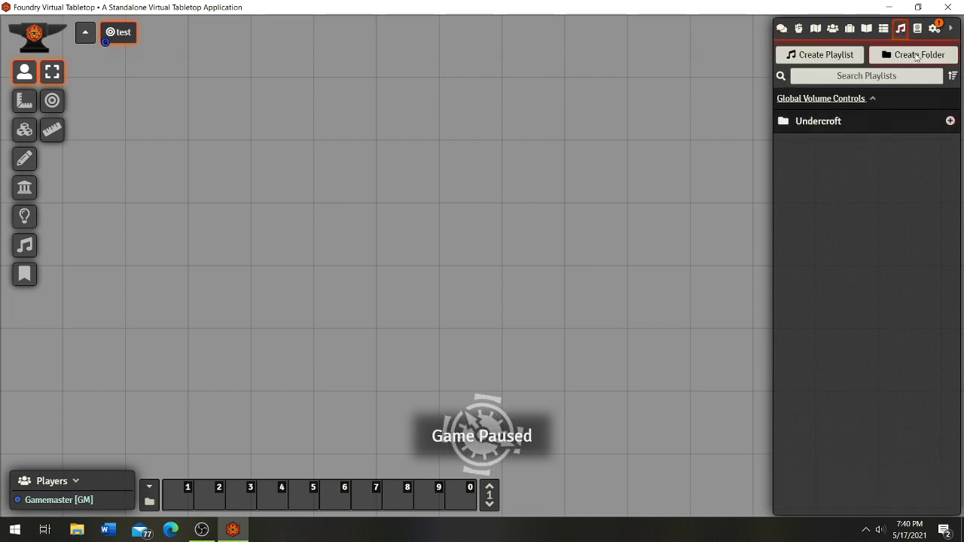
{"action": "left_click", "coordinate": [846, 58]}
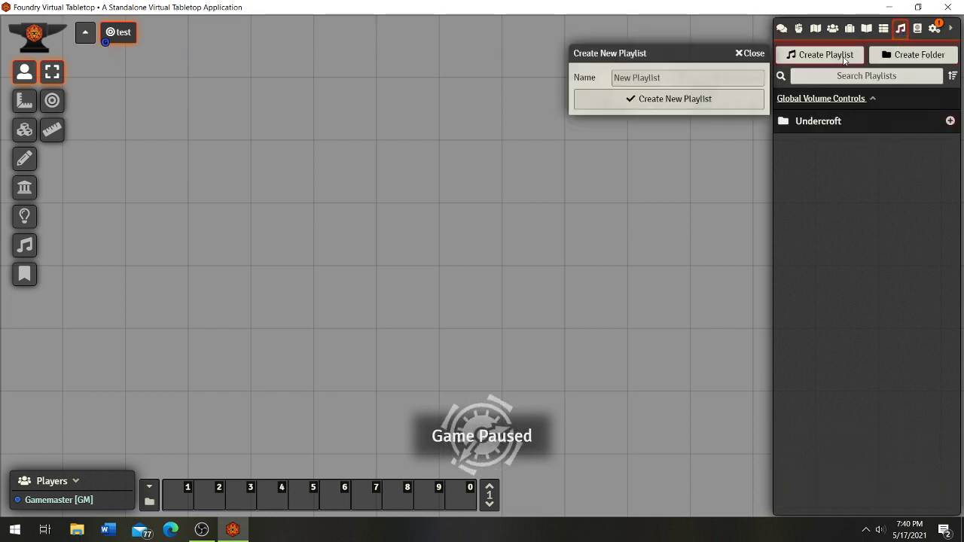
{"action": "left_click", "coordinate": [667, 76]}
{"action": "type", "text": "Chu"}
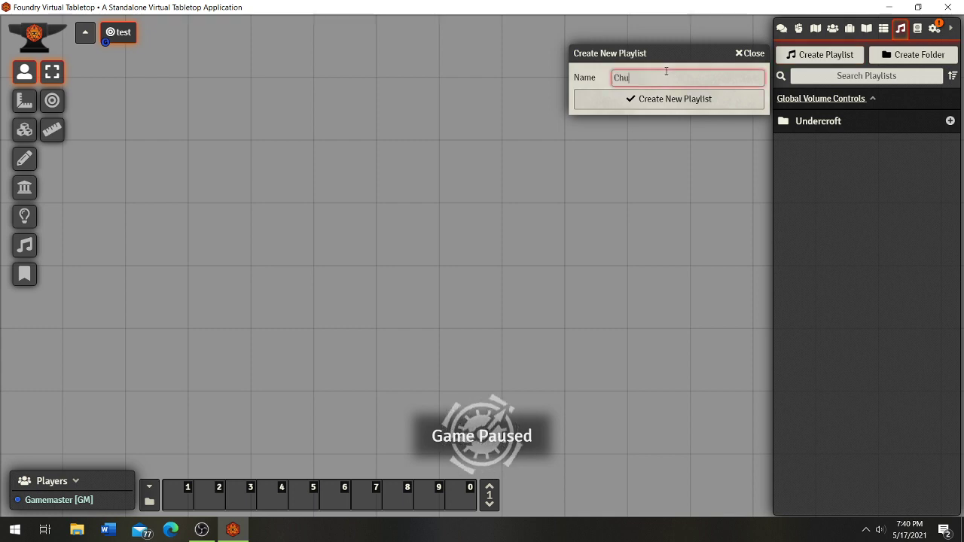
{"action": "type", "text": "rch"}
{"action": "key", "text": "Return"}
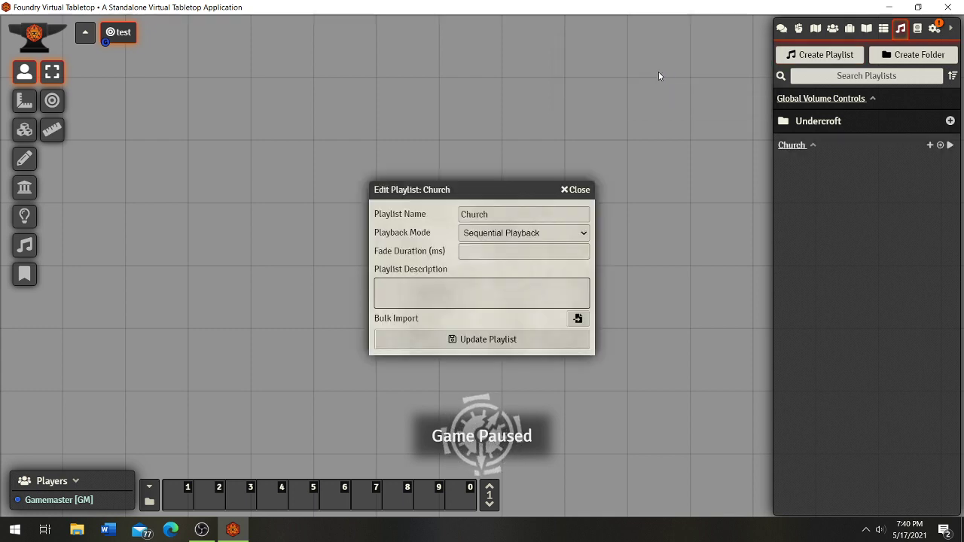
Bulk import the worlds/testtt/audio/Church folder into the Church playlist and save the playlist
{"action": "left_click", "coordinate": [578, 320]}
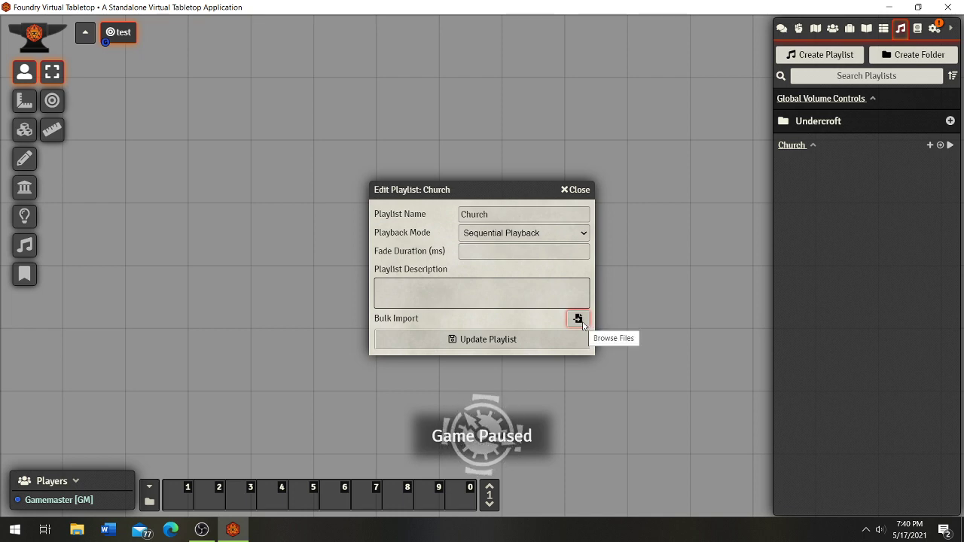
{"action": "left_click", "coordinate": [578, 320]}
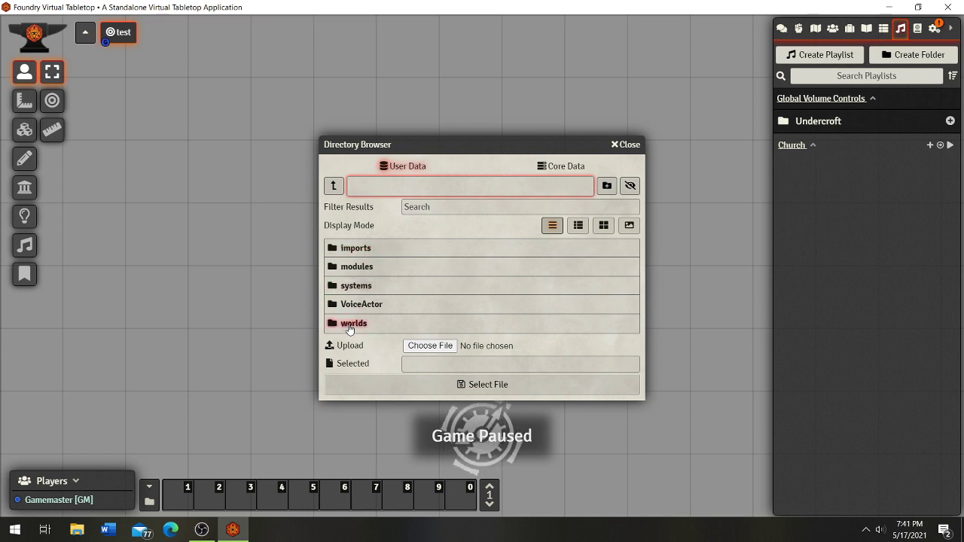
{"action": "left_click", "coordinate": [350, 324]}
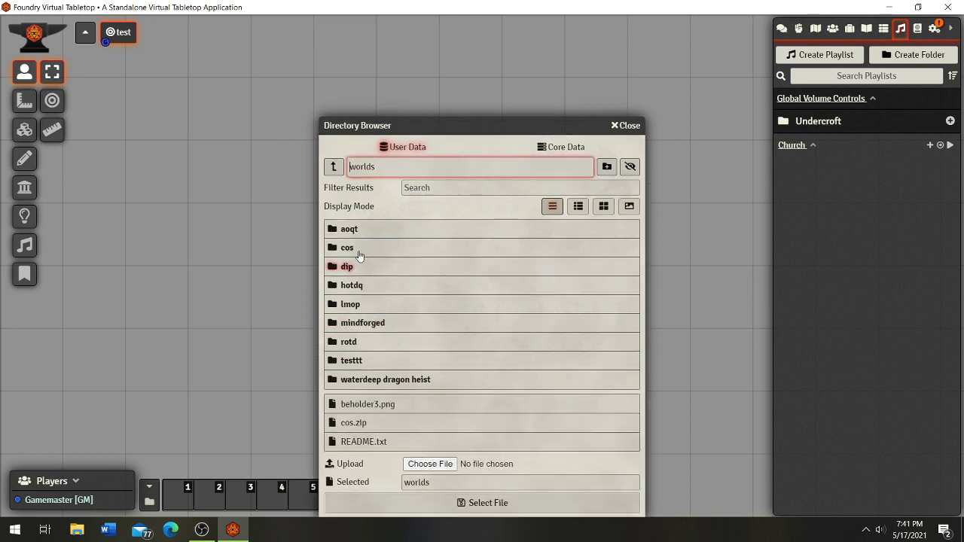
{"action": "left_click", "coordinate": [354, 361]}
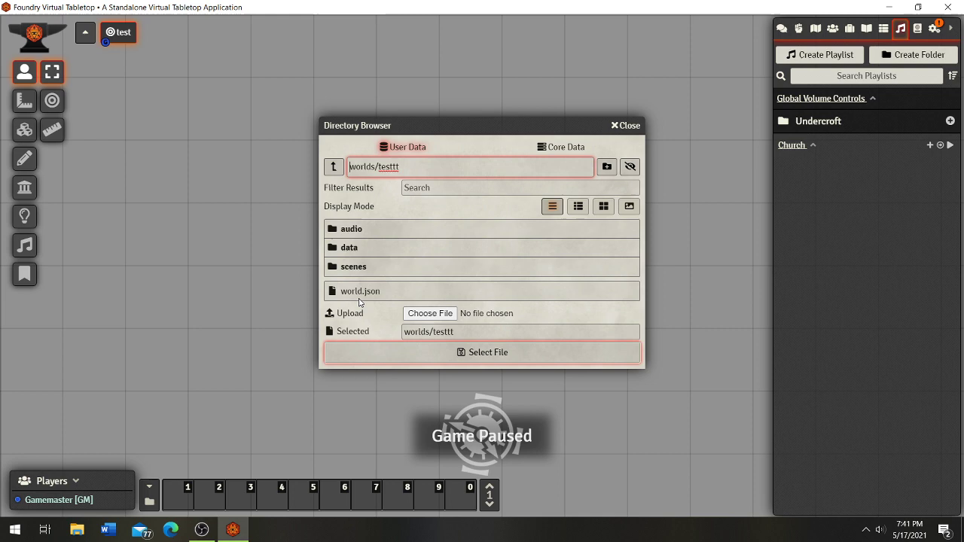
{"action": "left_click", "coordinate": [360, 231]}
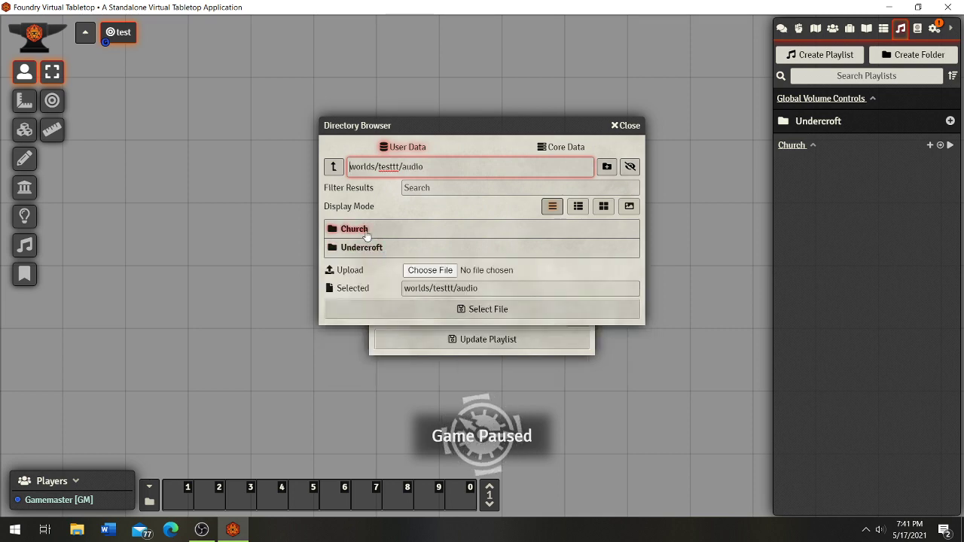
{"action": "left_click", "coordinate": [356, 229]}
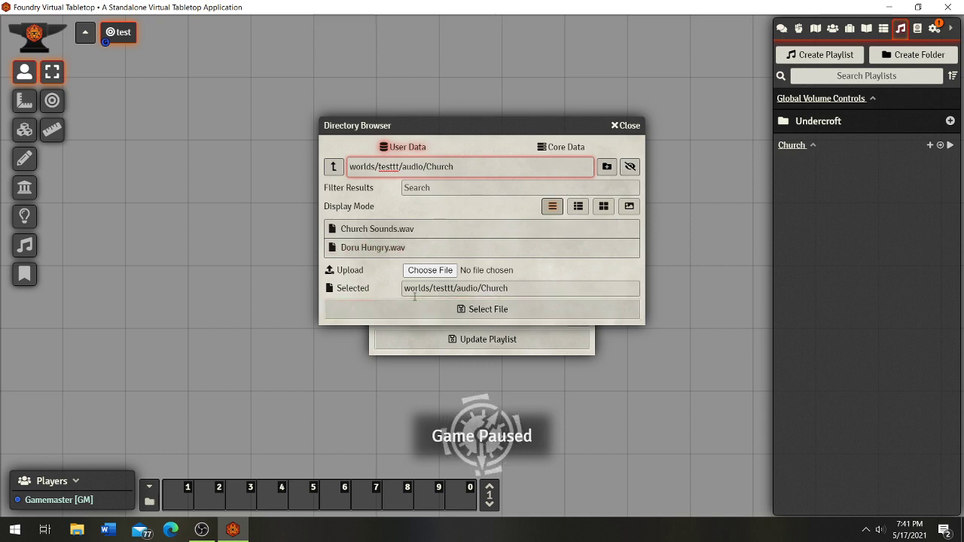
{"action": "left_click", "coordinate": [461, 310]}
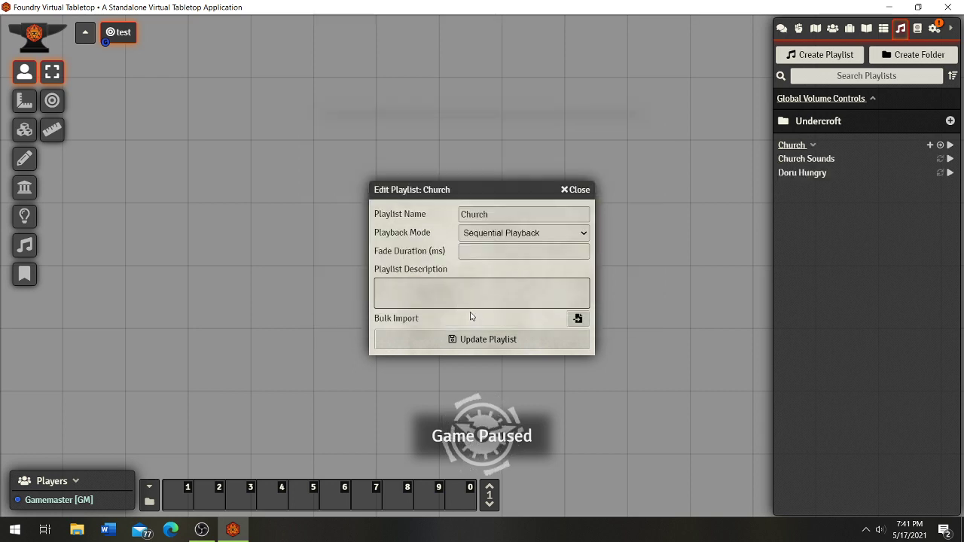
{"action": "left_click", "coordinate": [499, 339]}
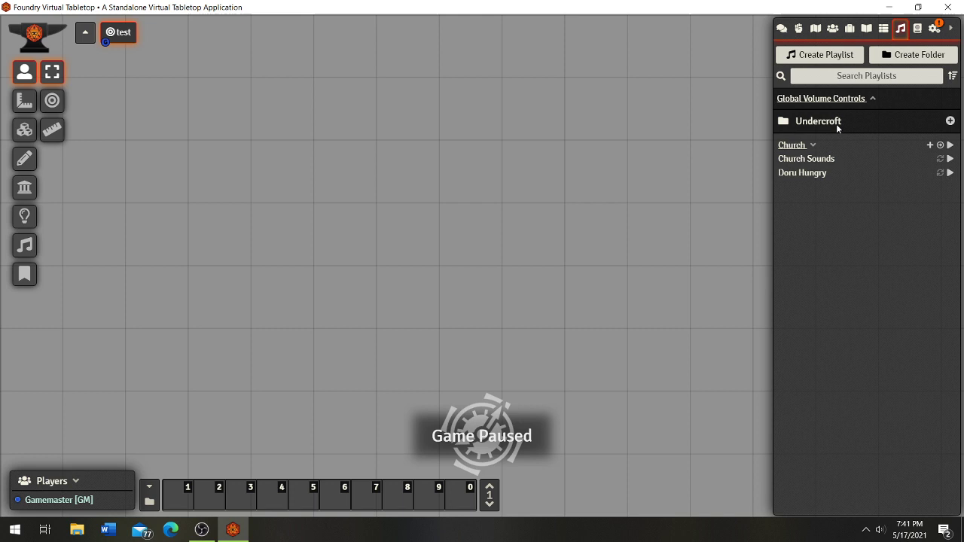
Lower the global Playlists, Ambient and Interface volumes to about a quarter each
{"action": "left_click", "coordinate": [873, 104]}
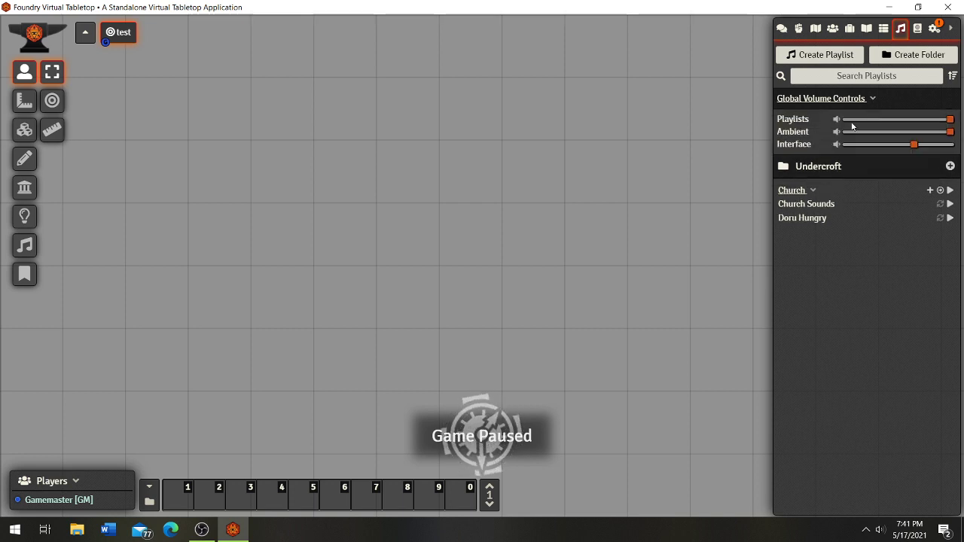
{"action": "left_click", "coordinate": [873, 132]}
{"action": "left_click", "coordinate": [872, 144]}
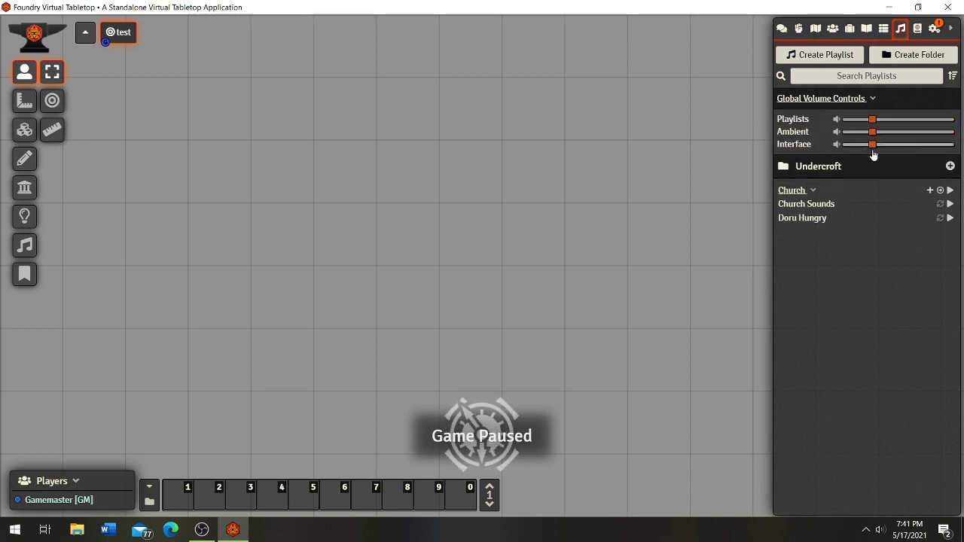
Play the Doru Hungry sound, lower its volume to slightly below half, and stop it
{"action": "left_click", "coordinate": [951, 218]}
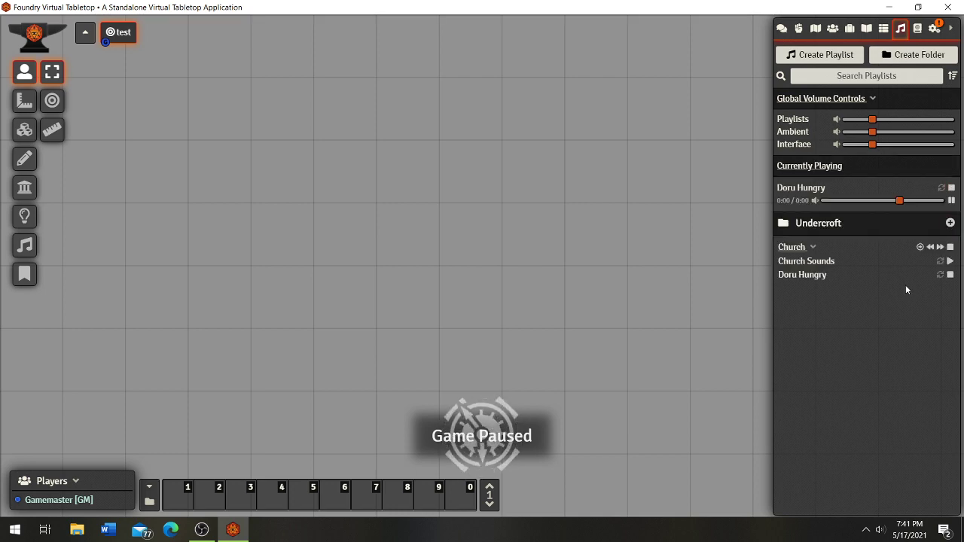
{"action": "left_click", "coordinate": [880, 202]}
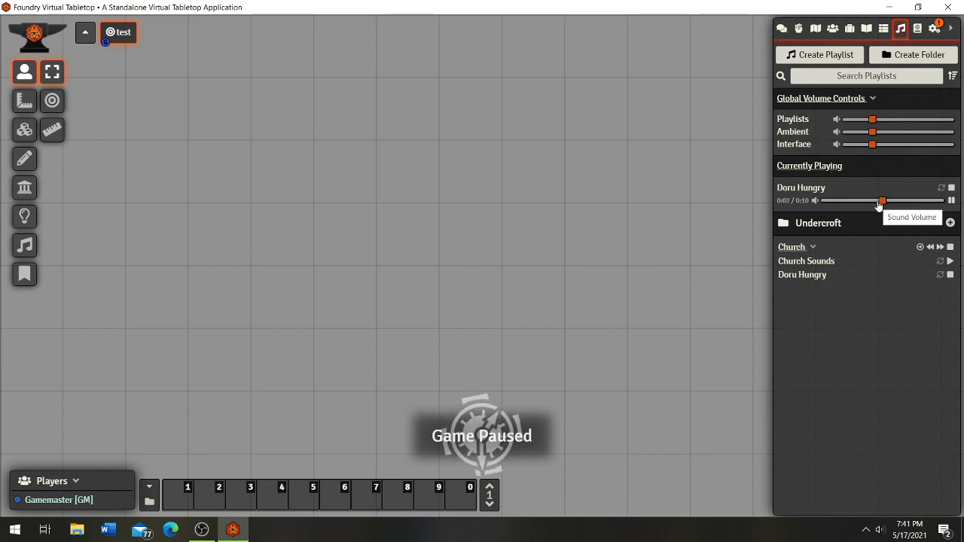
{"action": "left_click_drag", "start_coordinate": [879, 206], "coordinate": [868, 206]}
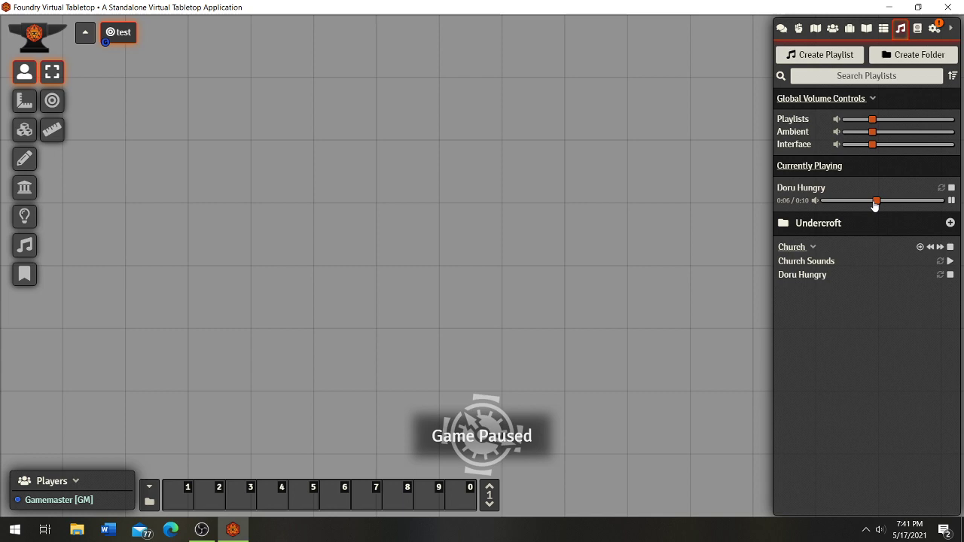
{"action": "left_click", "coordinate": [952, 188]}
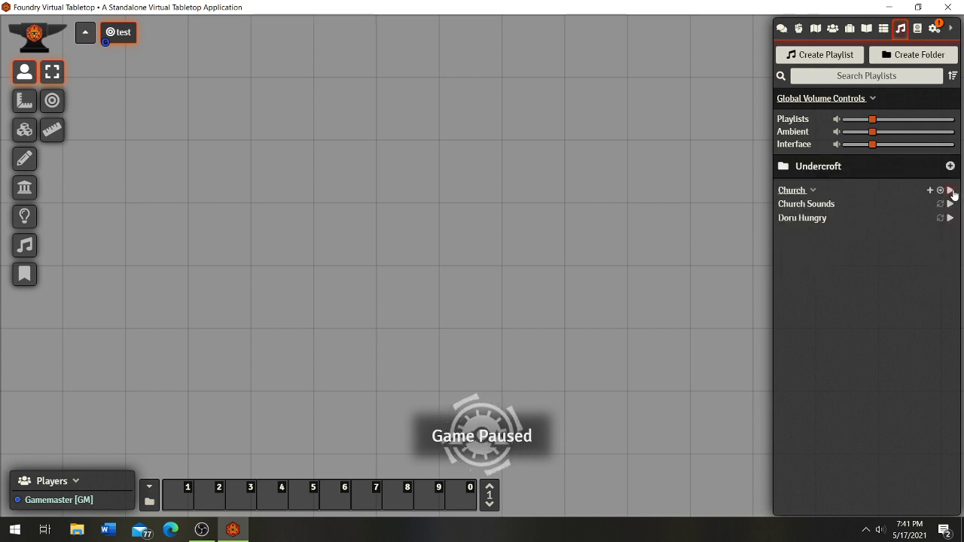
Play the Church Sounds track, lower its volume to about a third, and stop it
{"action": "left_click", "coordinate": [951, 205]}
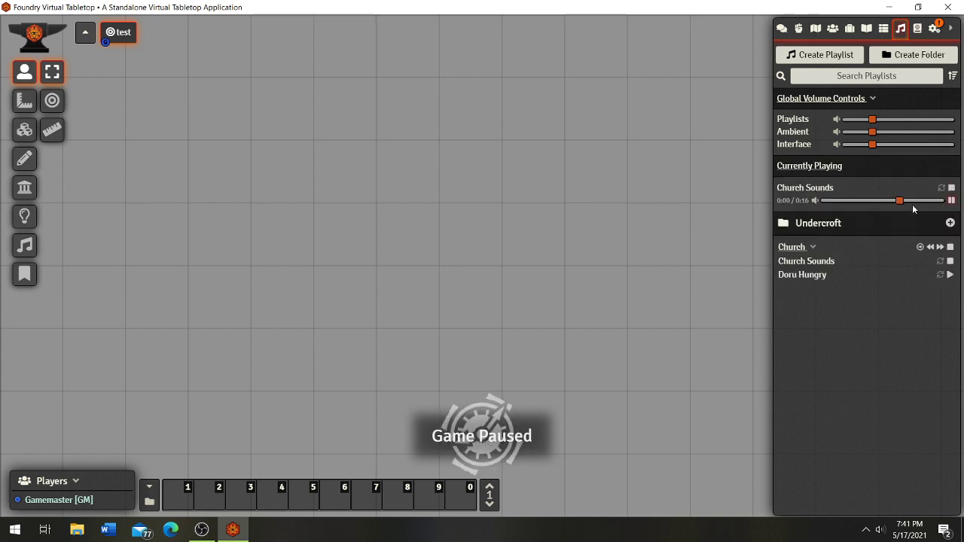
{"action": "left_click_drag", "start_coordinate": [881, 202], "coordinate": [865, 201]}
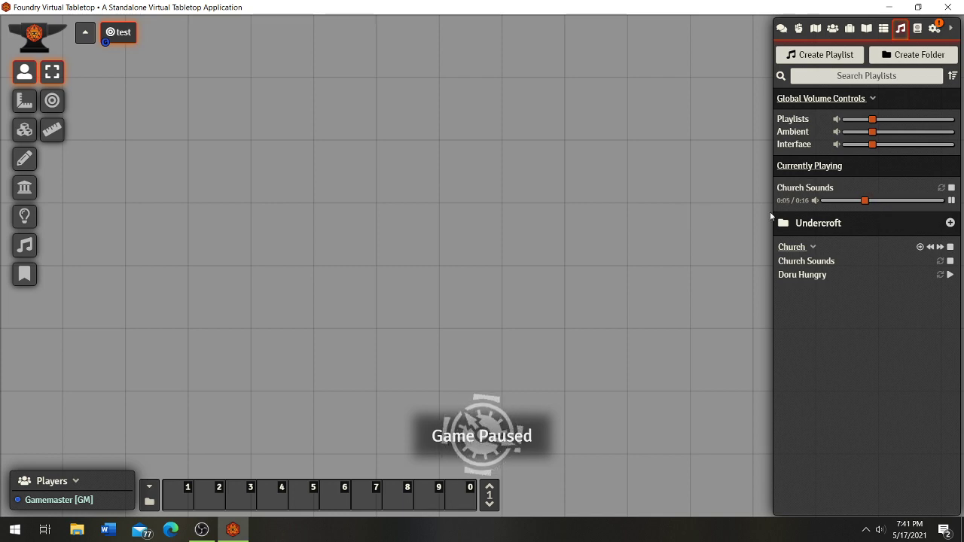
{"action": "left_click", "coordinate": [952, 189]}
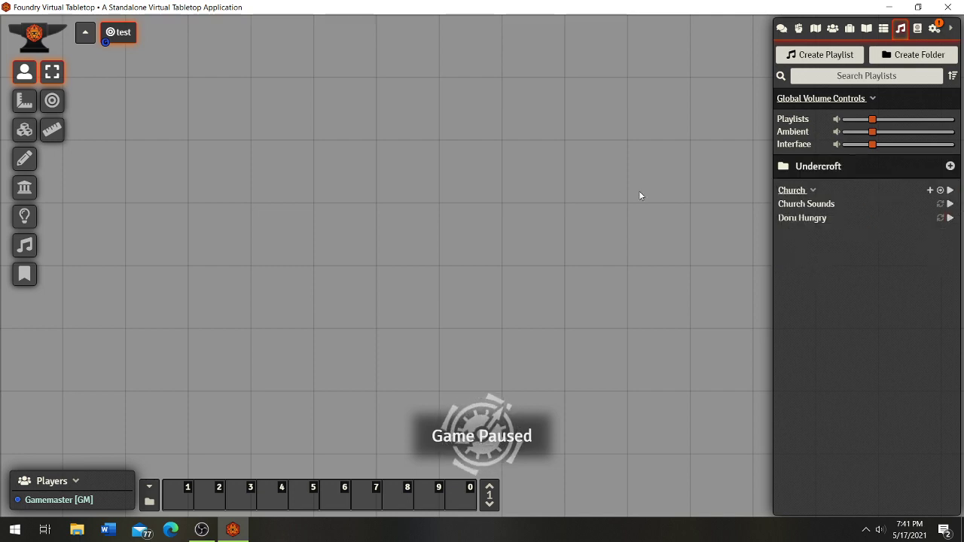